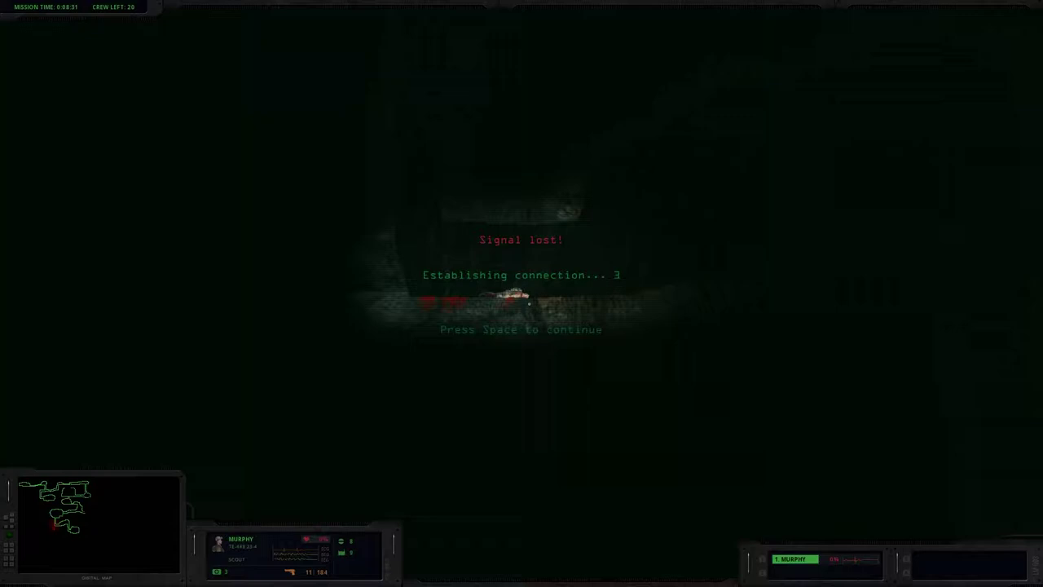
{"action": "key", "text": "space"}
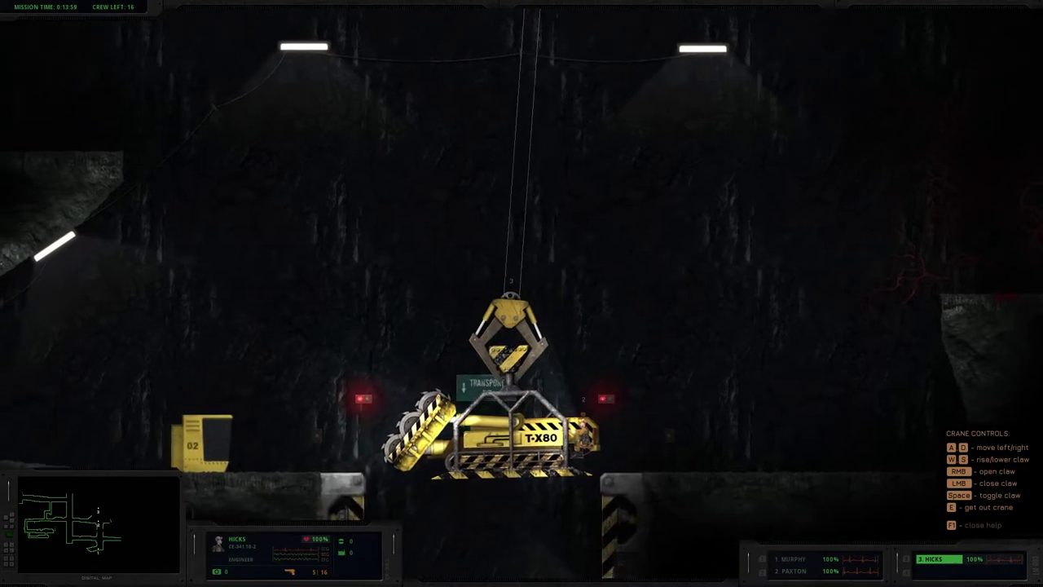
{"action": "key", "text": "s"}
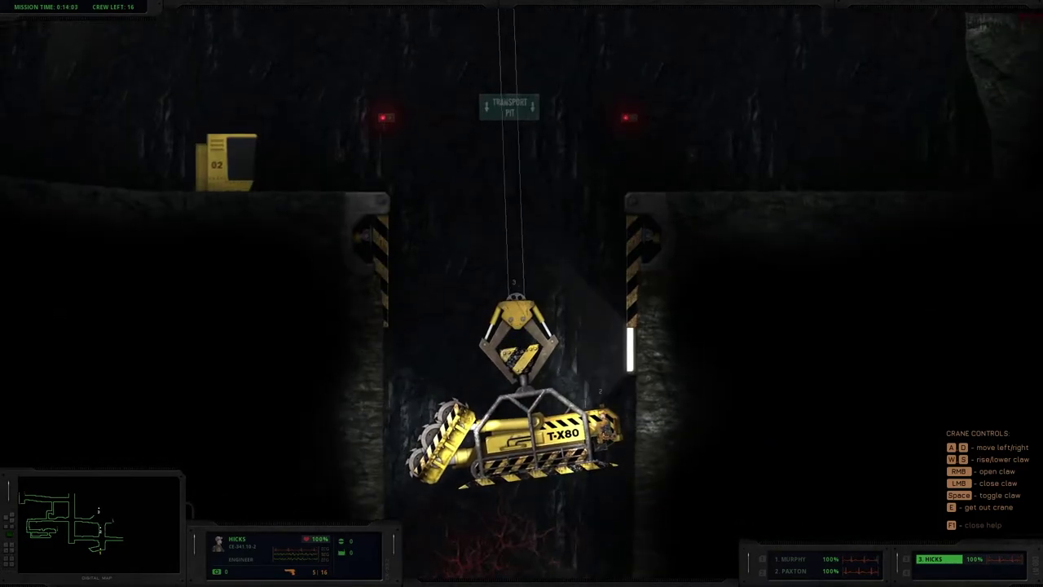
{"action": "key", "text": "s"}
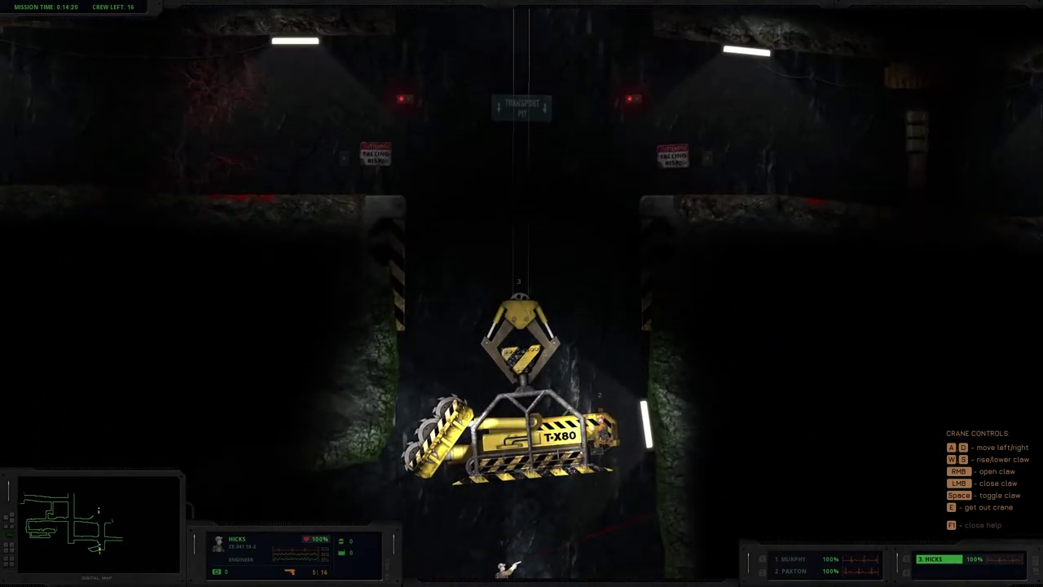
{"action": "key", "text": "s"}
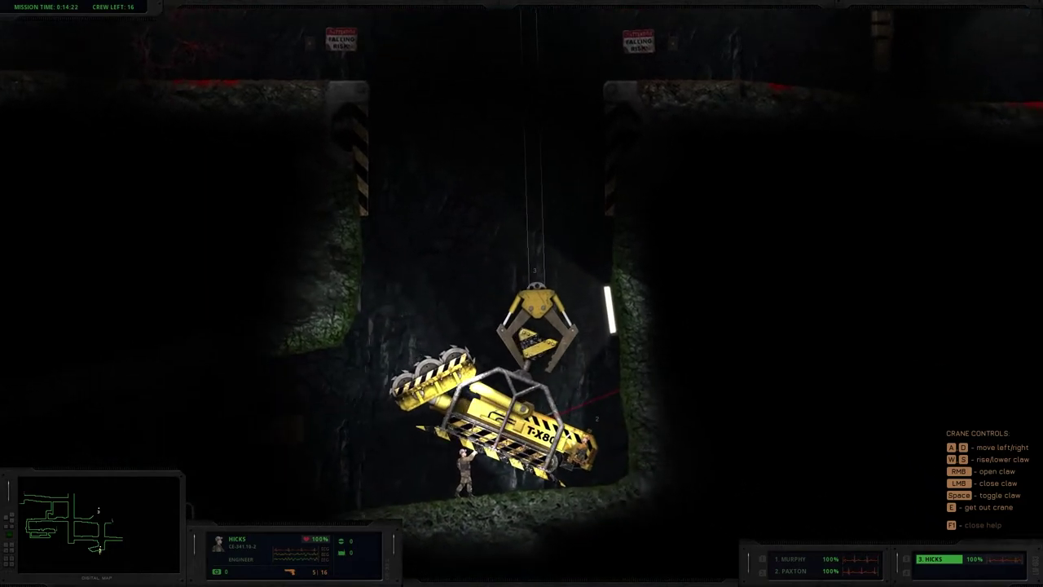
{"action": "key", "text": "s"}
{"action": "key", "text": "w"}
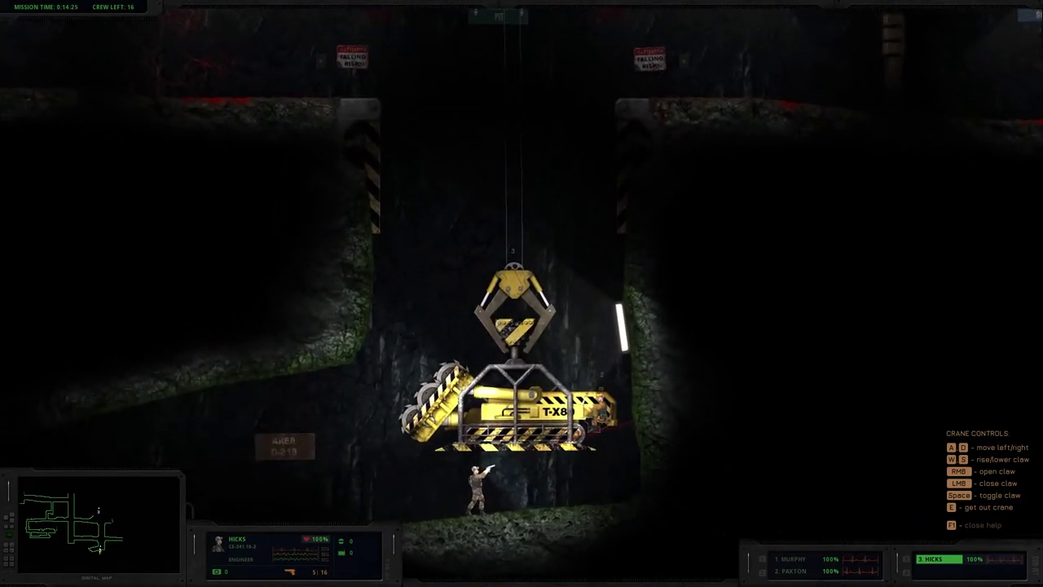
{"action": "key", "text": "s"}
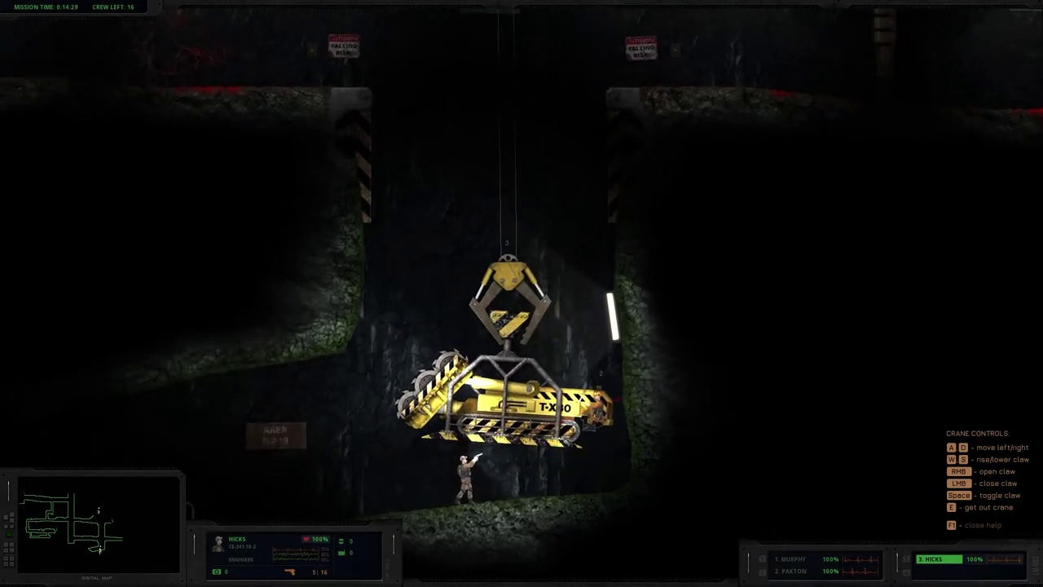
{"action": "right_click", "coordinate": [521, 317]}
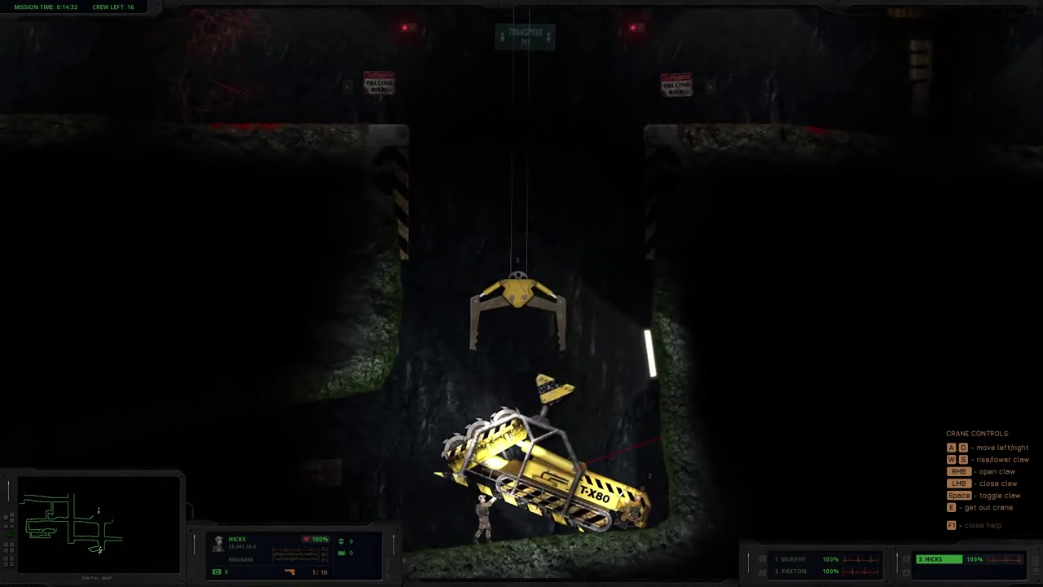
{"action": "left_click", "coordinate": [521, 317]}
{"action": "key", "text": "w"}
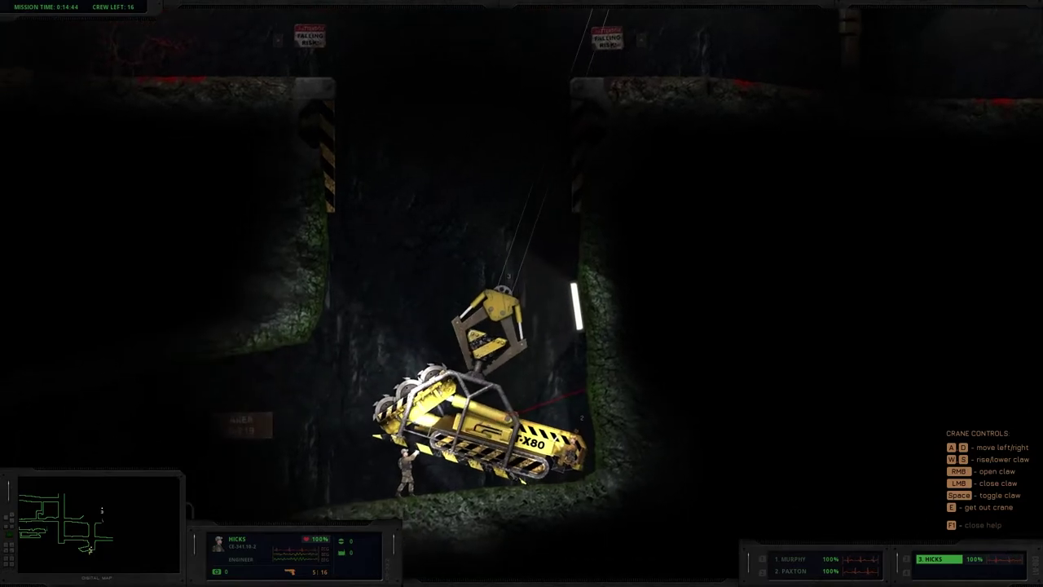
{"action": "key", "text": "1"}
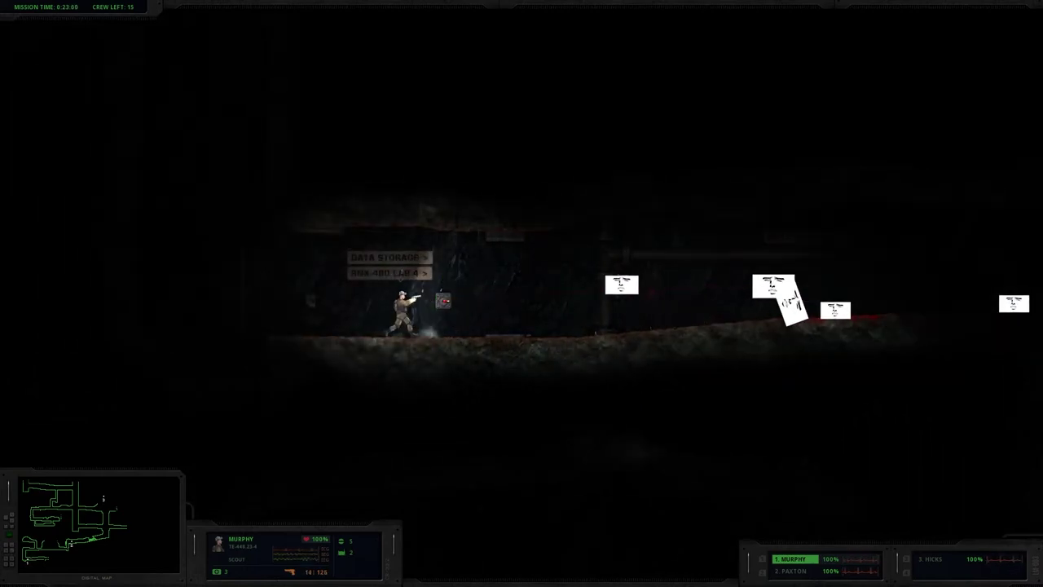
{"action": "left_click", "coordinate": [444, 301]}
{"action": "left_click", "coordinate": [445, 303]}
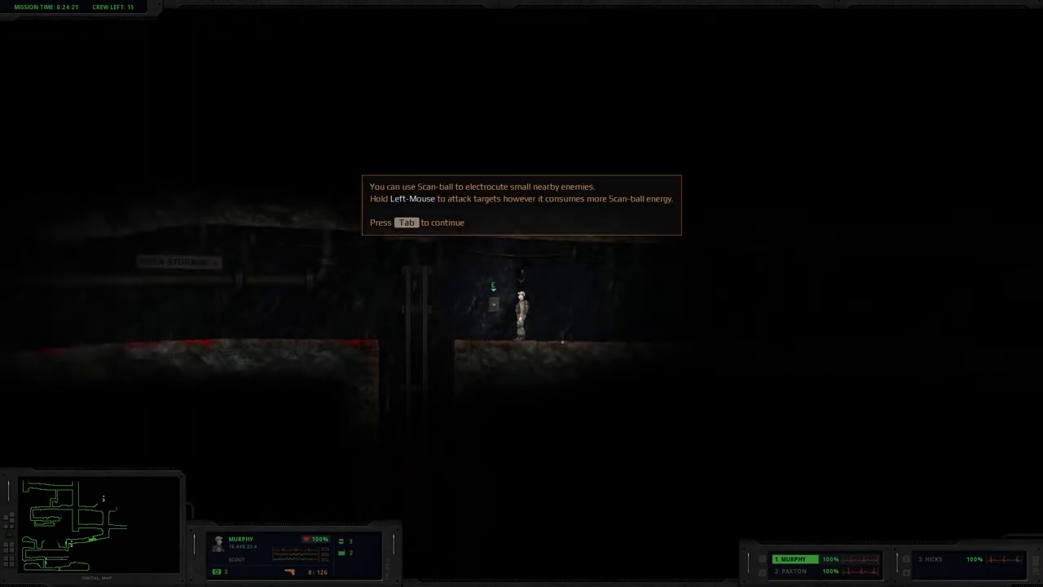
{"action": "key", "text": "q"}
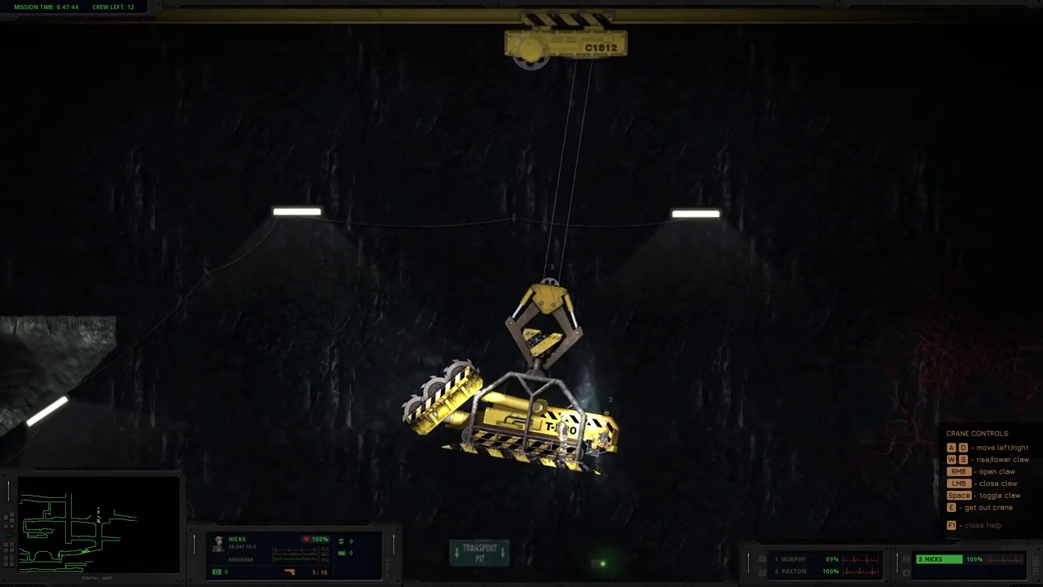
{"action": "key", "text": "space"}
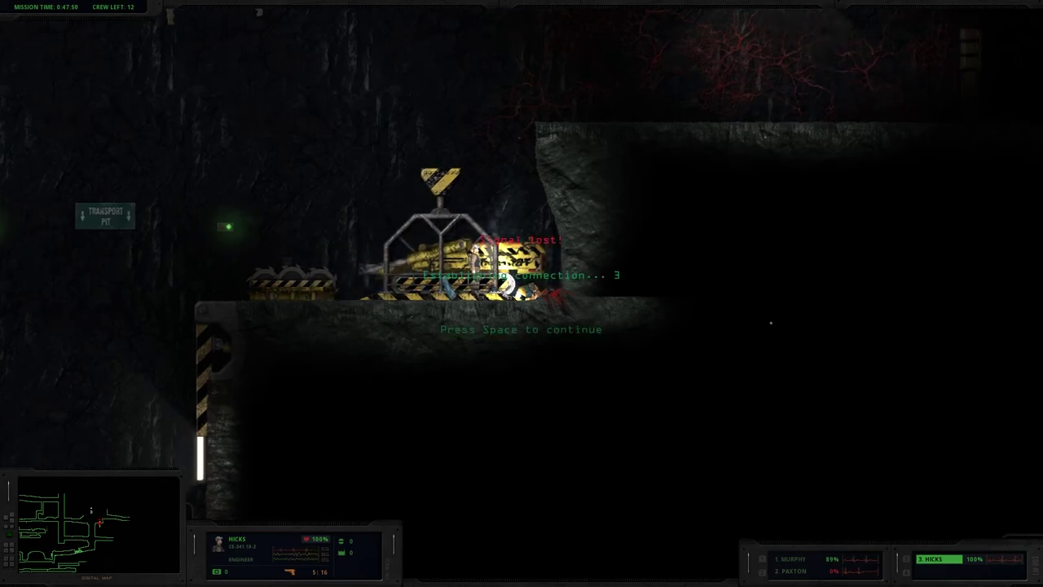
{"action": "key", "text": "space"}
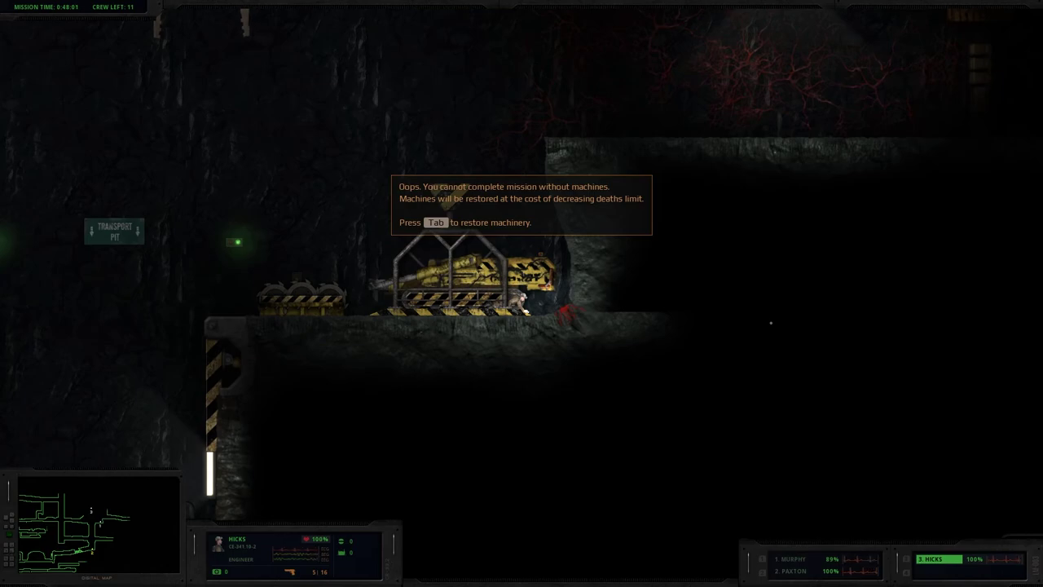
{"action": "key", "text": "Tab"}
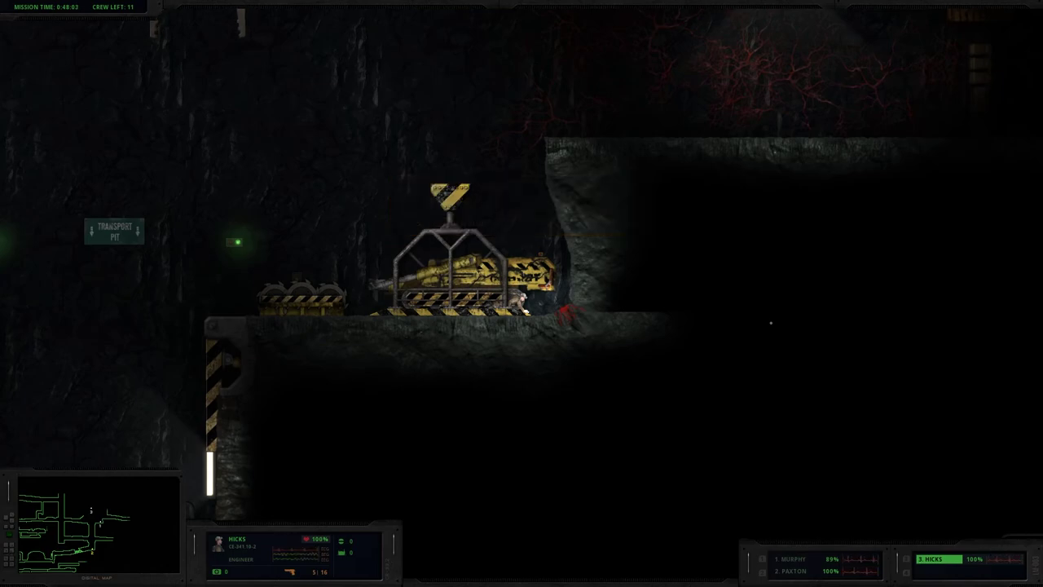